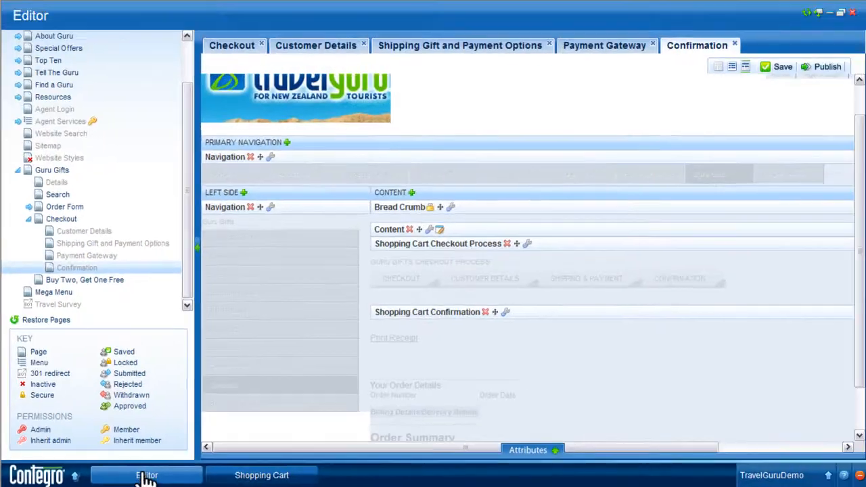
Step: Minimize the page editor and open the Payment Methods section of the Shopping Cart add-on module
left_click(198, 473)
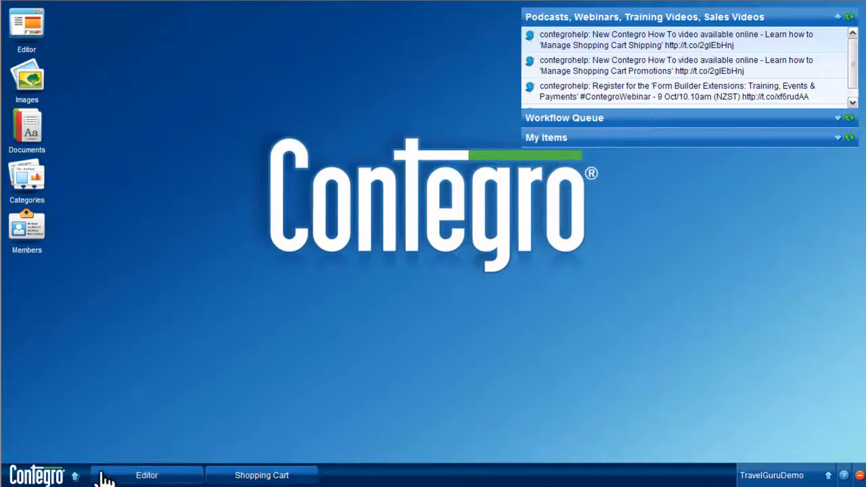
left_click(37, 475)
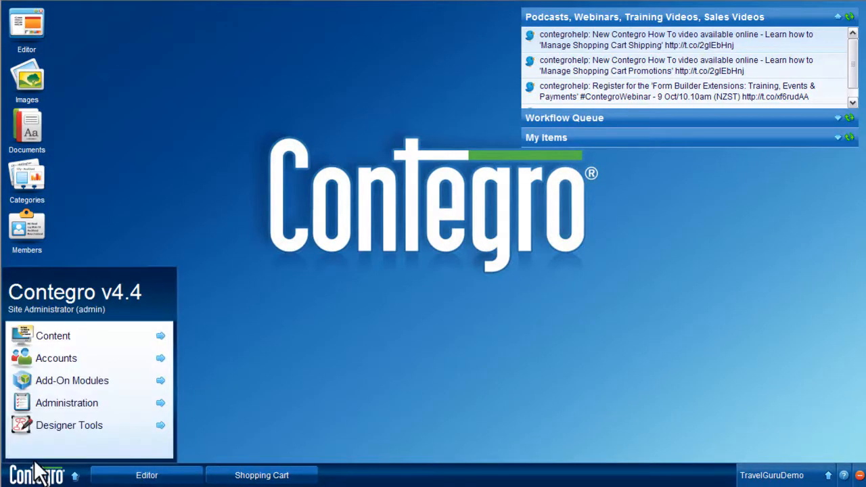
left_click(48, 386)
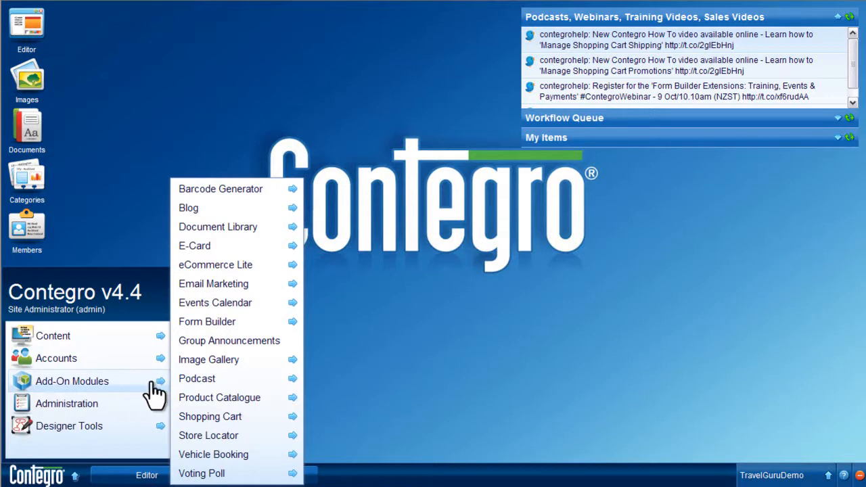
mouse_move(203, 419)
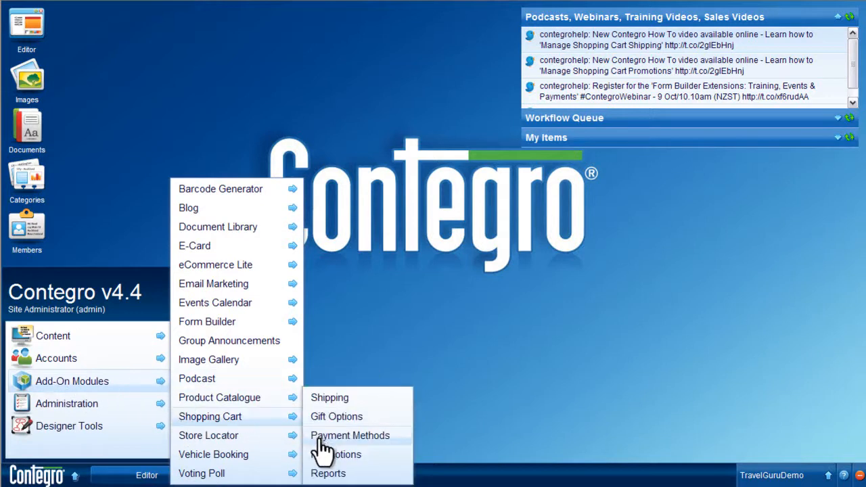
left_click(323, 436)
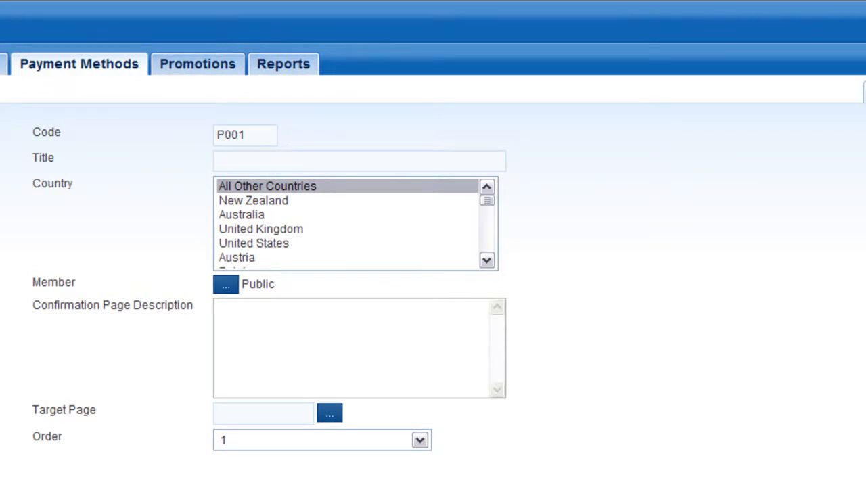
Step: Title payment method P001 "Bank Deposit / Internet Banking" and set its country to New Zealand
left_click(499, 160)
type("Bank Deposit / Internet Banking")
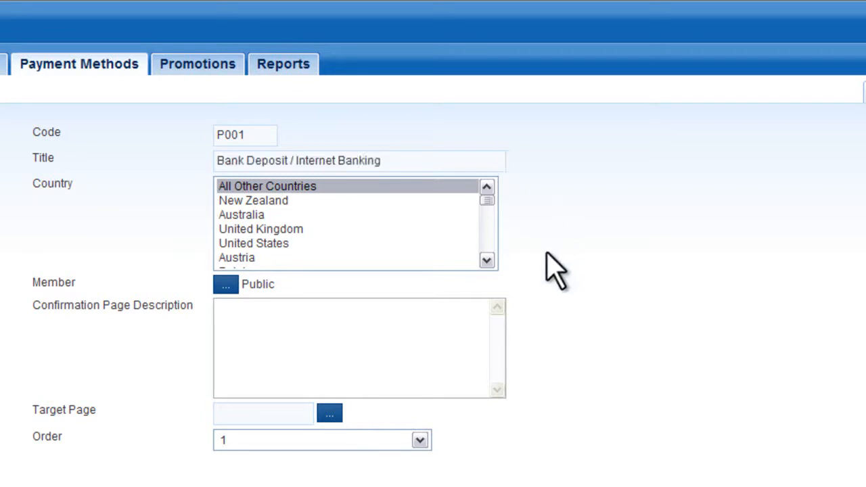
left_click(465, 200)
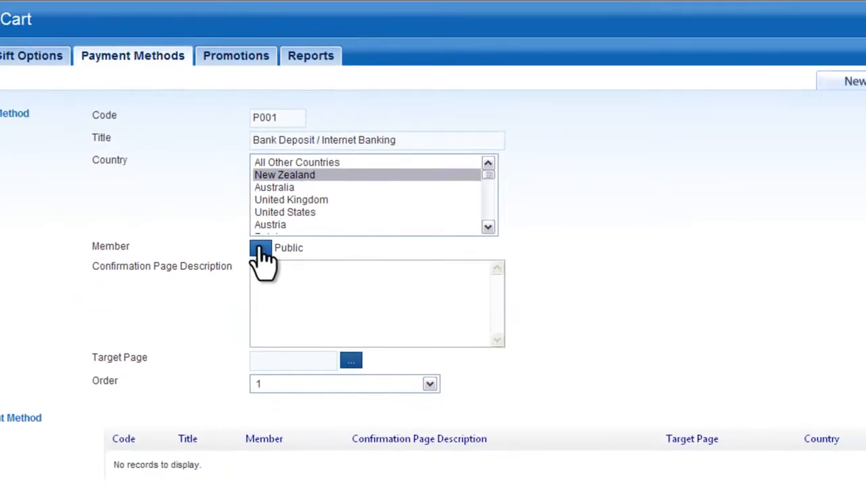
left_click(260, 251)
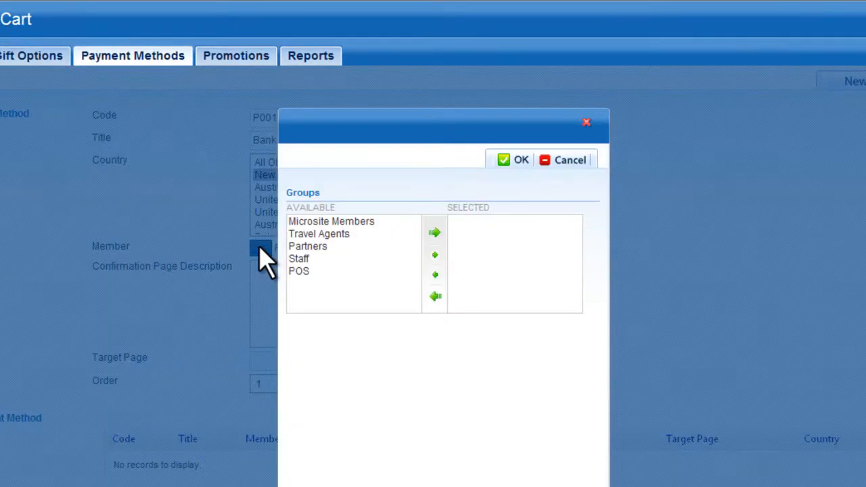
left_click(325, 236)
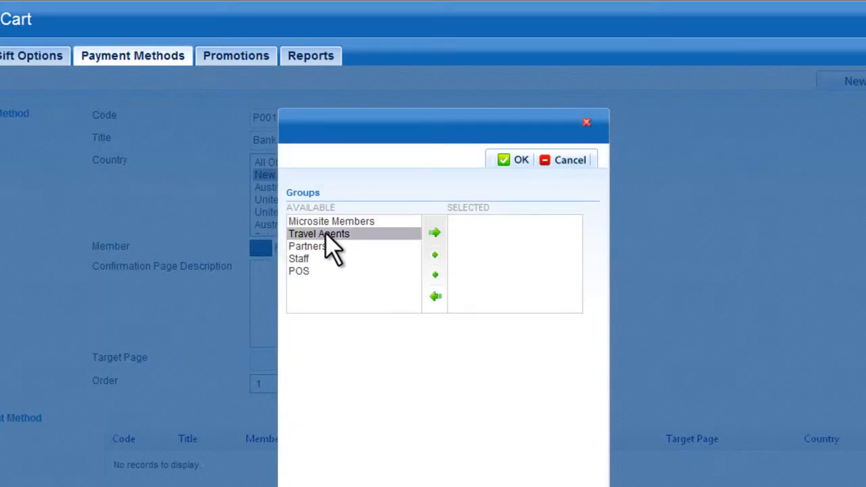
left_click(307, 271, "ctrl")
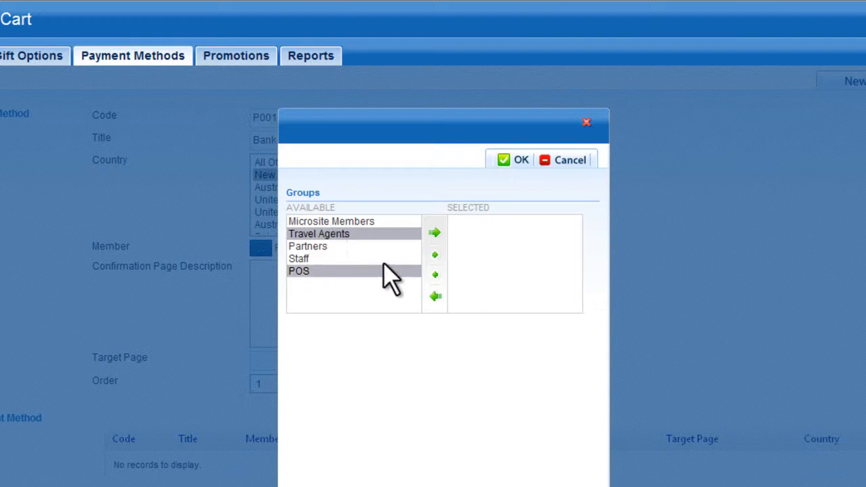
left_click(435, 256)
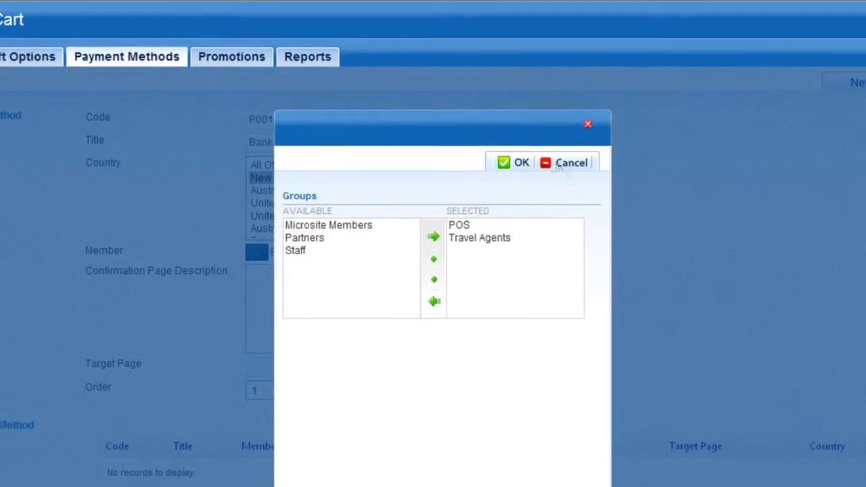
left_click(562, 164)
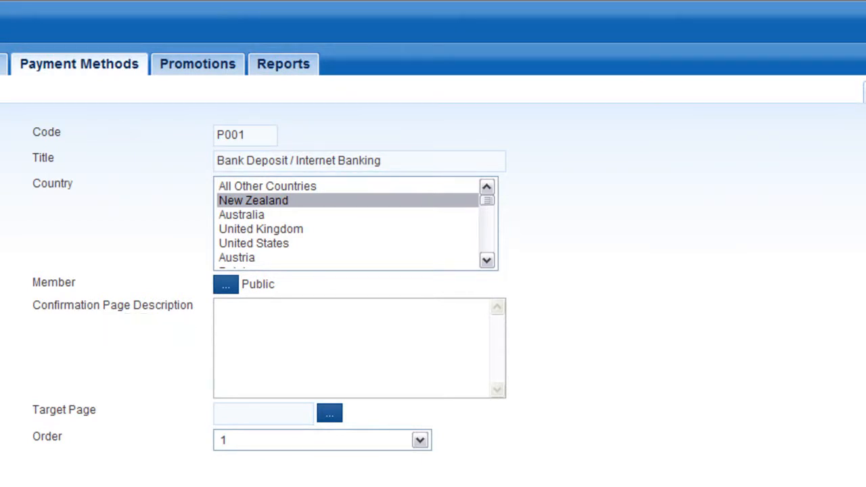
Step: Paste the NZ bank deposit instructions as the confirmation page description and set the target page to Confirmation under Guru Gifts, Checkout
left_click(464, 356)
key("ctrl+v")
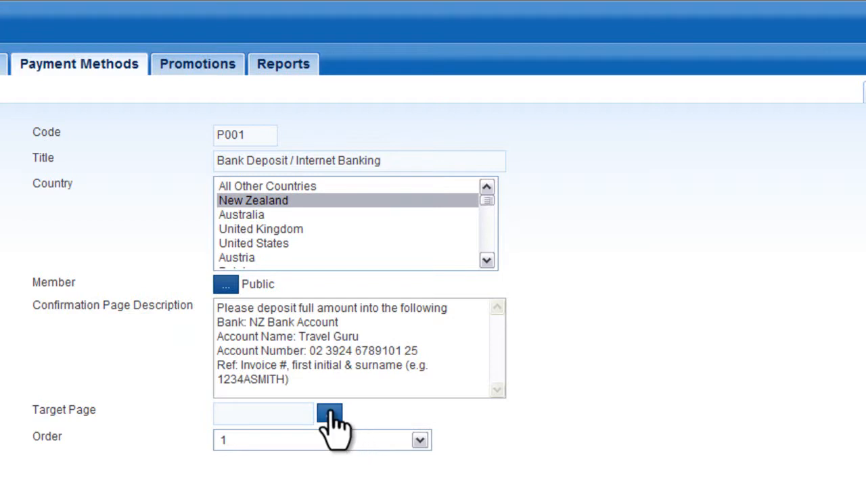
left_click(330, 416)
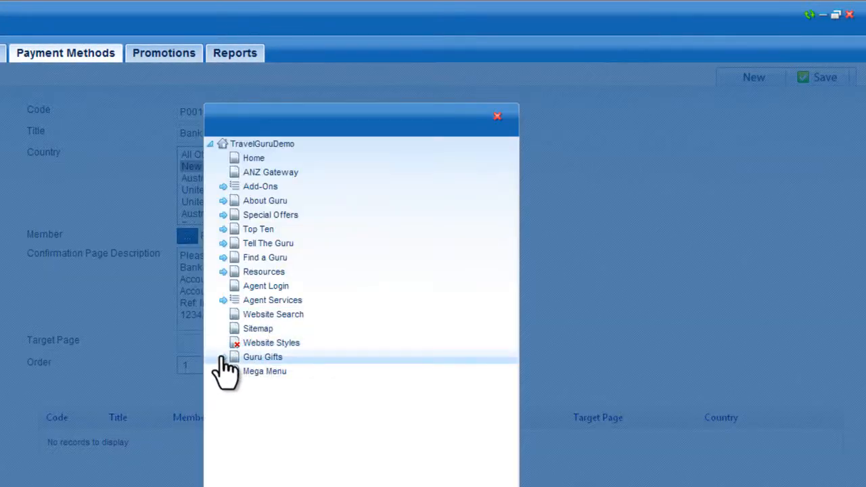
left_click(222, 357)
left_click(292, 378)
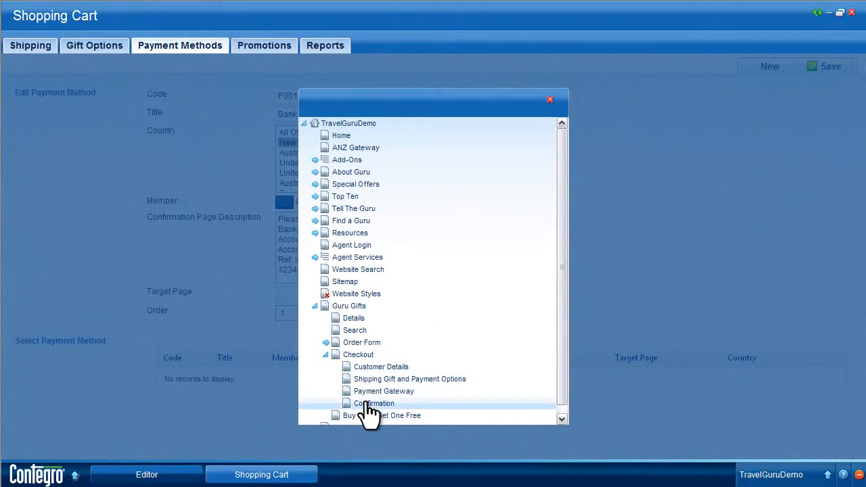
left_click(366, 403)
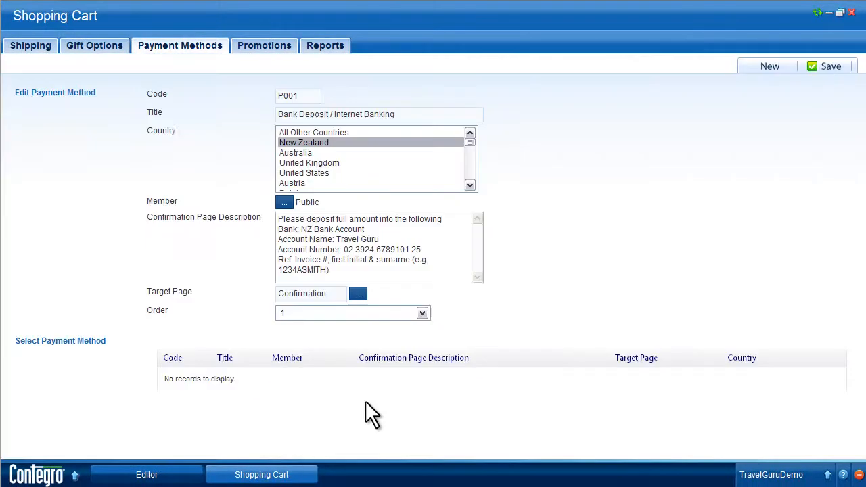
Step: Check the available order positions, leave the order at 1, and save the New Zealand payment method
left_click(421, 313)
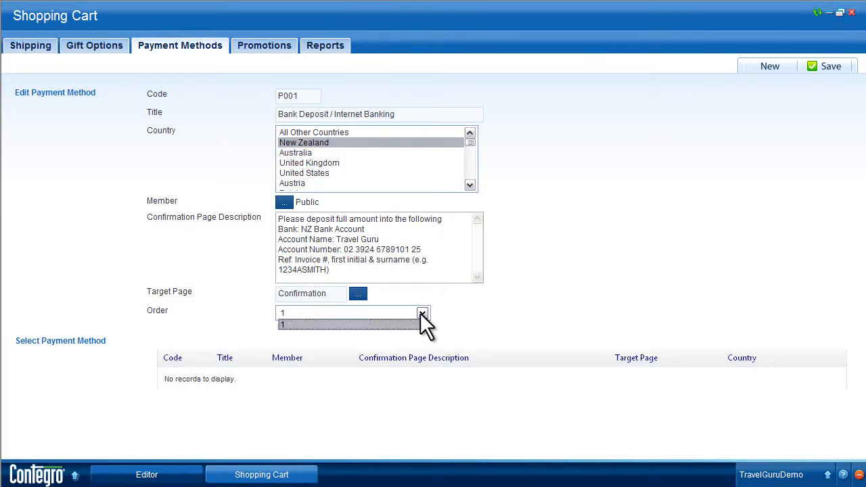
left_click(420, 313)
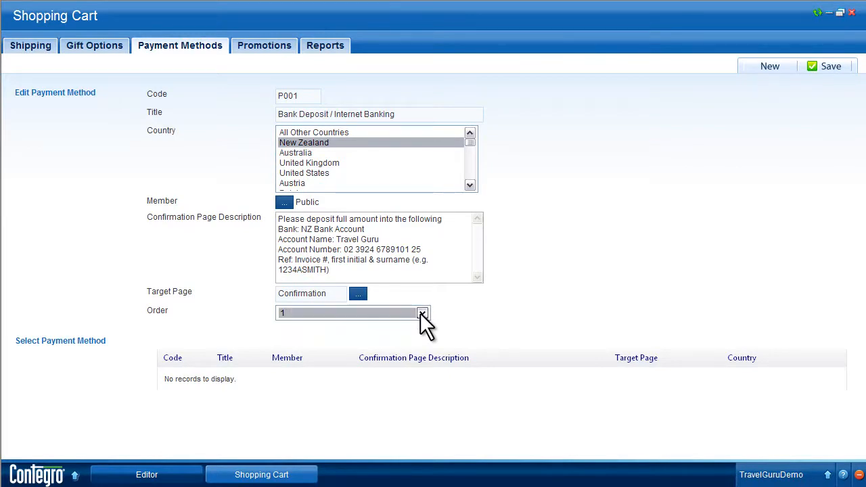
left_click(832, 69)
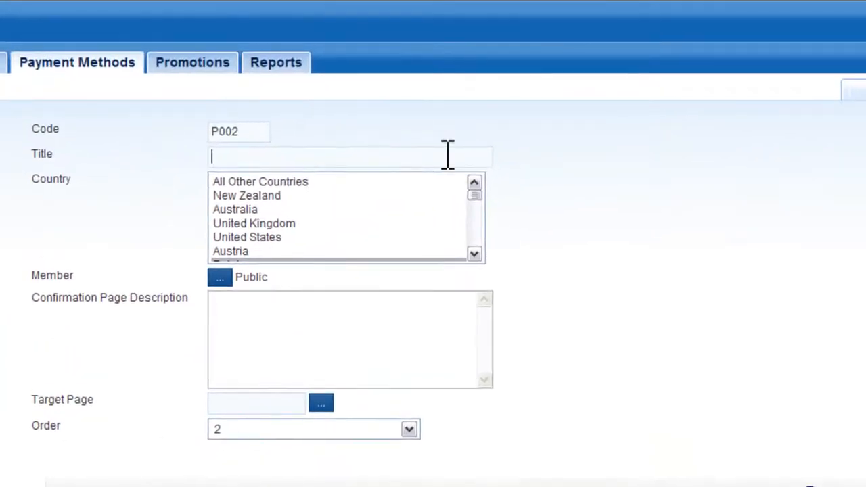
Step: Title payment method P002 "Bank Deposit / Internet Banking" for the United States and paste the US bank deposit instructions as its confirmation page description
type("Ba")
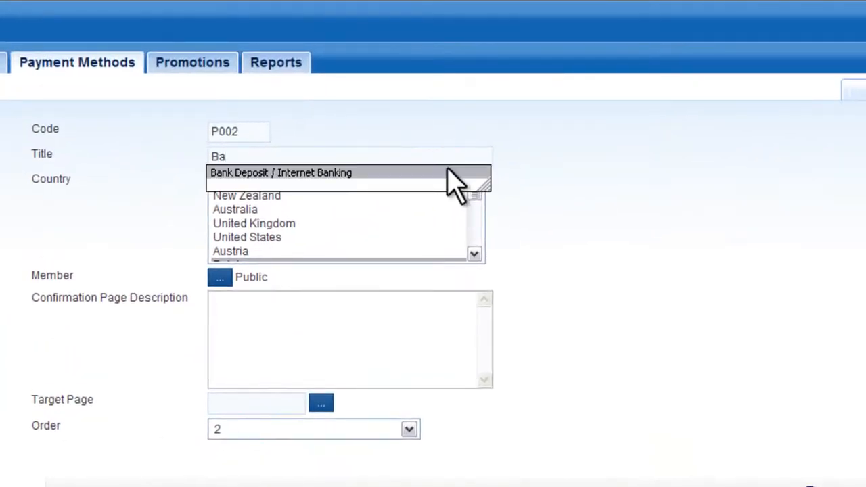
left_click(449, 172)
left_click(310, 238)
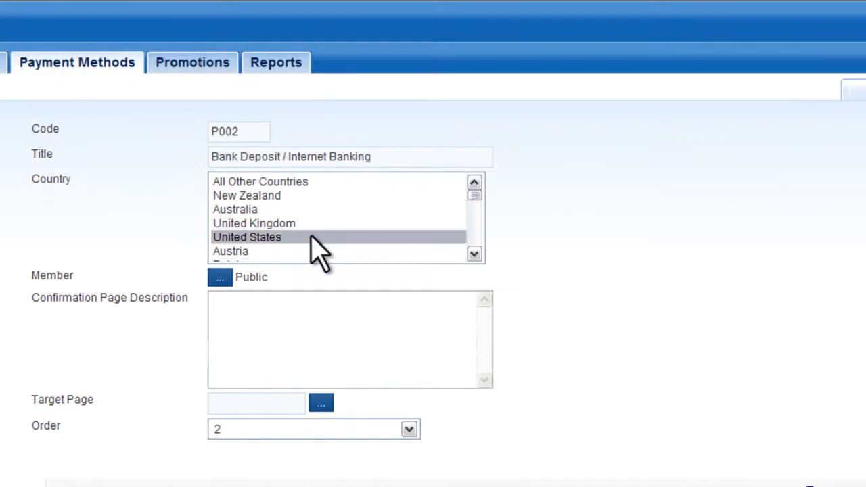
left_click(302, 312)
key("ctrl+v")
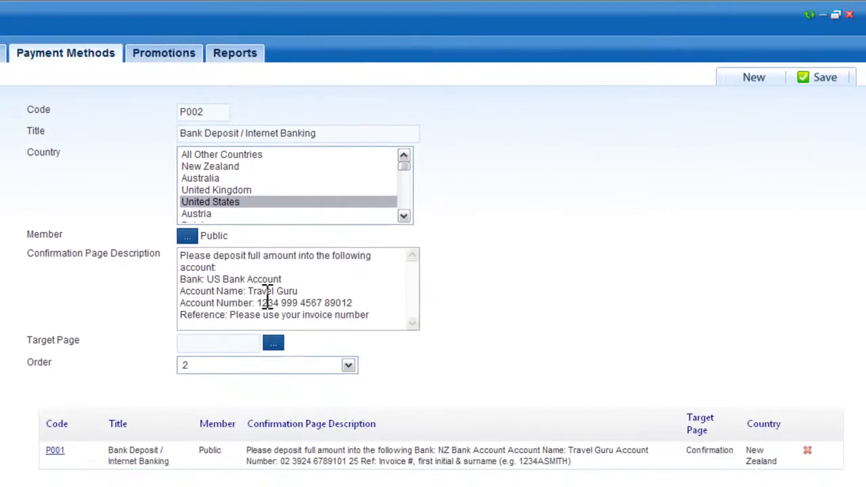
Step: Set the target page of the United States payment method to Confirmation under Guru Gifts, Checkout, and save it
left_click(274, 346)
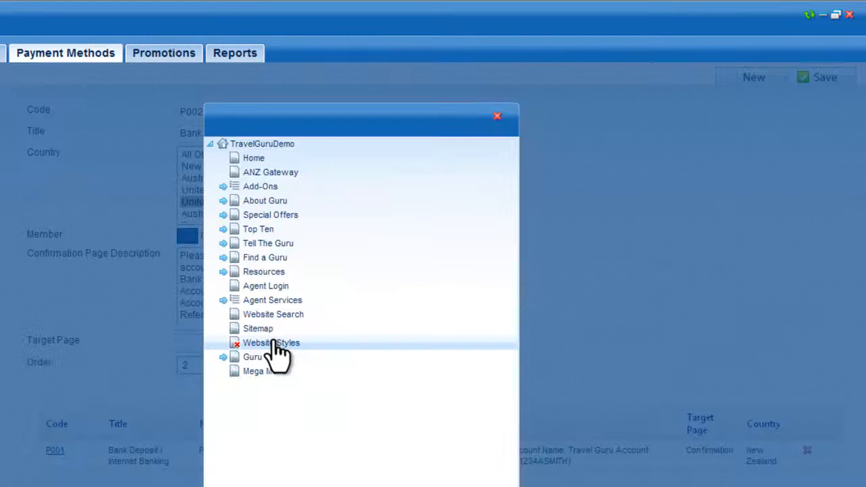
left_click(223, 357)
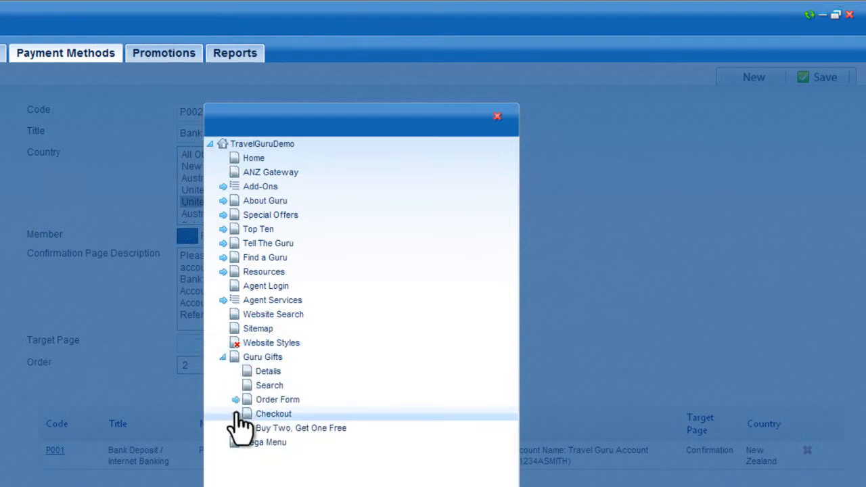
left_click(234, 413)
left_click(278, 471)
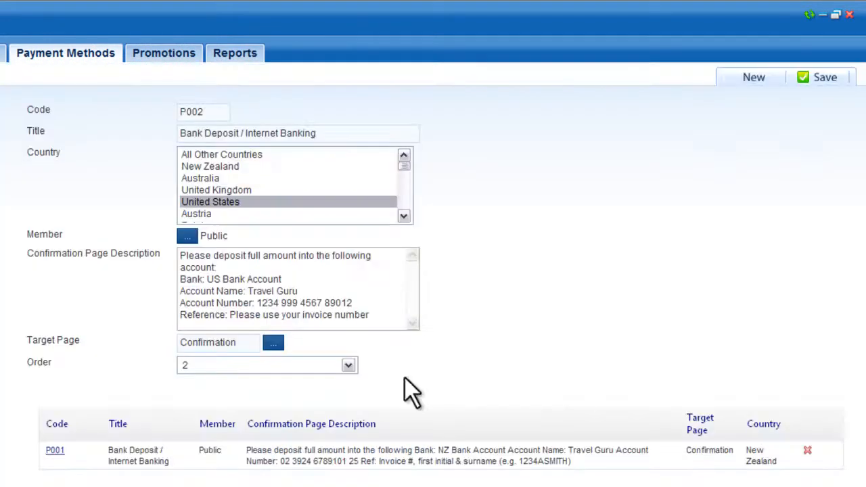
left_click(826, 81)
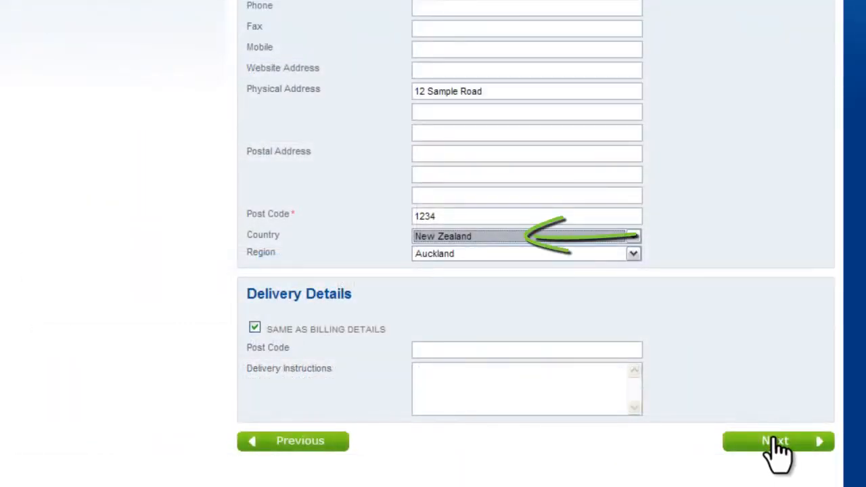
Step: In the website checkout, proceed from the New Zealand customer details and through the payment step with Bank Deposit / Internet Banking selected
left_click(770, 439)
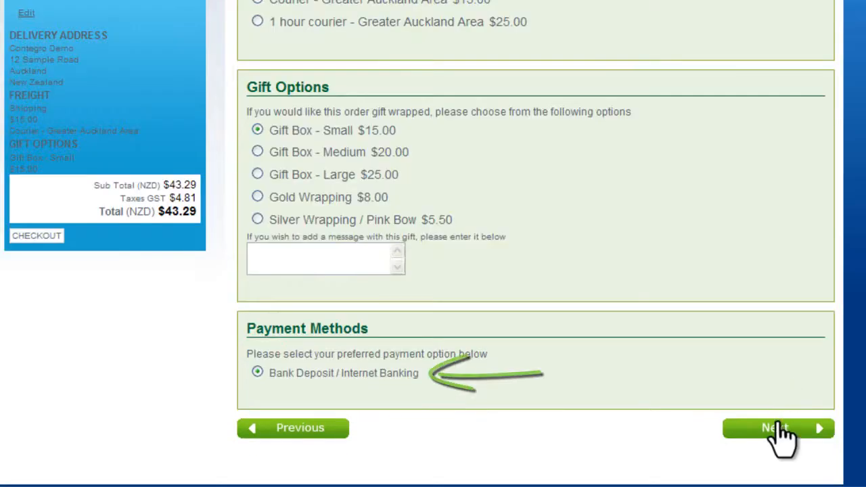
left_click(778, 433)
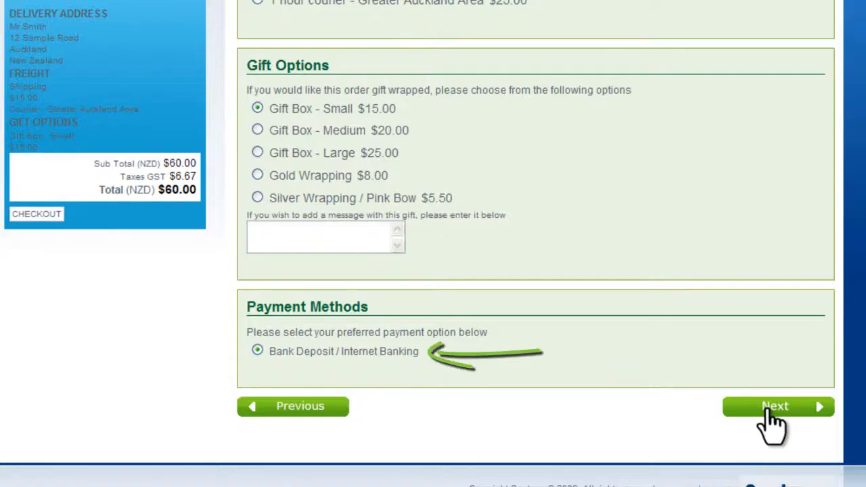
left_click(772, 408)
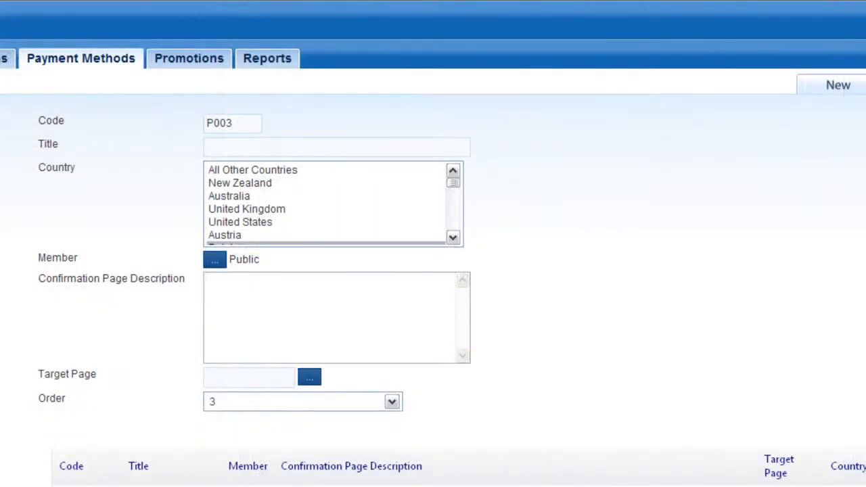
Step: Set up a Credit Card payment method for New Zealand with confirmation description "Thank you, your payment has been received. Goods will be shipped within 24 hours."
type("Credit Card")
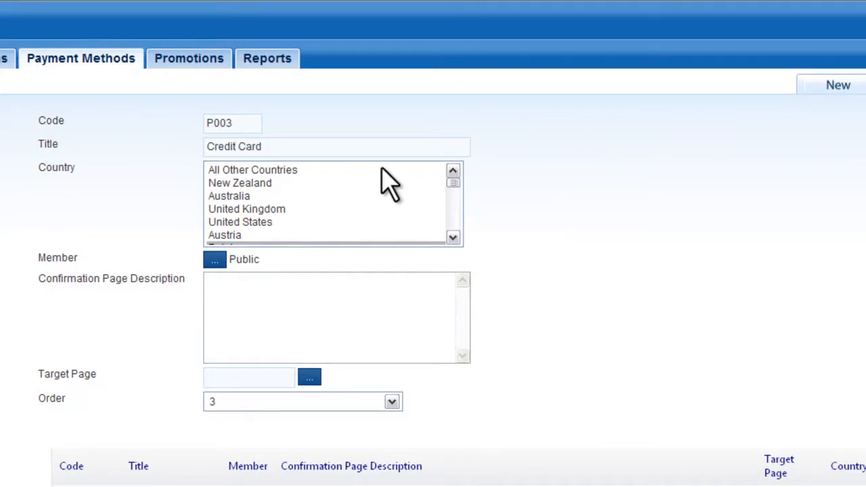
left_click(399, 183)
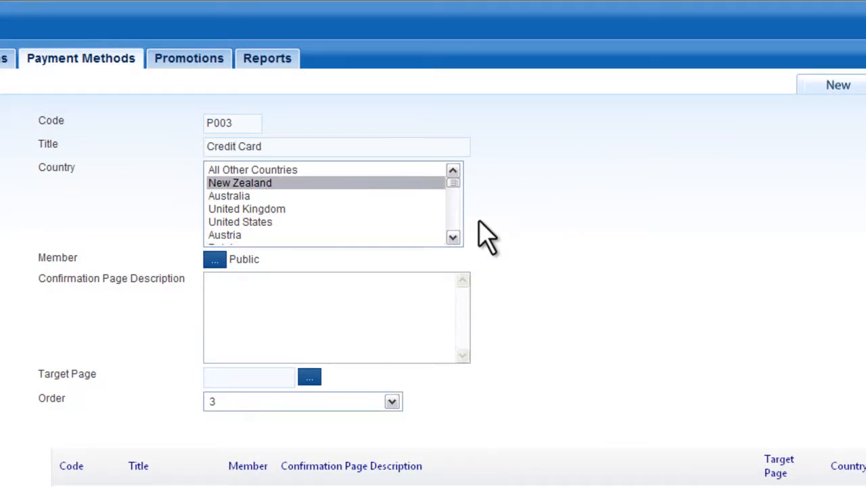
left_click(381, 316)
type("Thank you, your payment has been received. Goods will be shipped within 24 hours.")
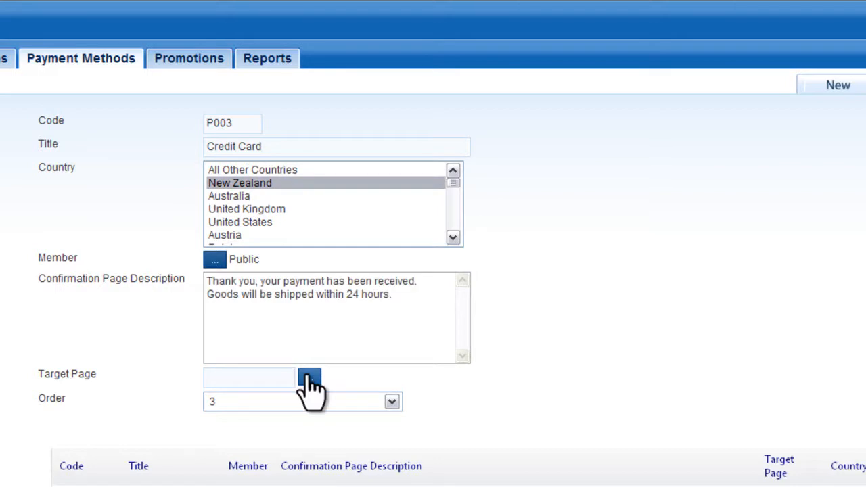
Step: Set the Credit Card method's target page to Payment Gateway under Guru Gifts, Checkout, with order 1, and save the method
left_click(310, 379)
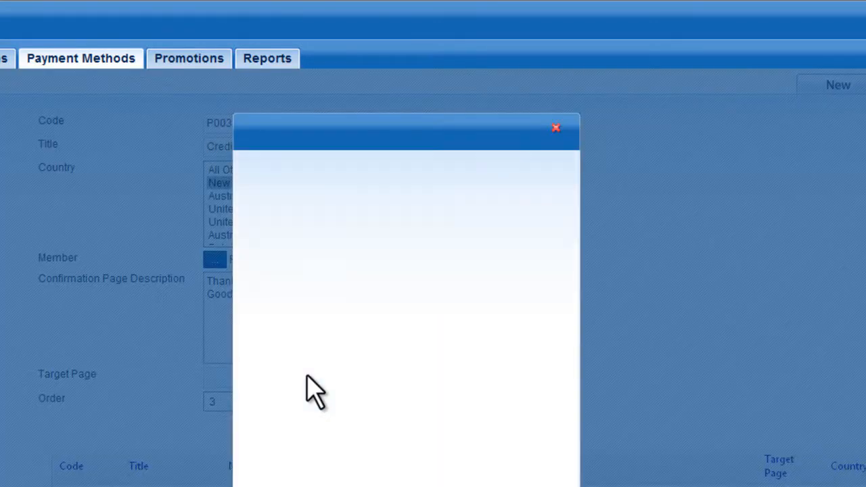
left_click(254, 393)
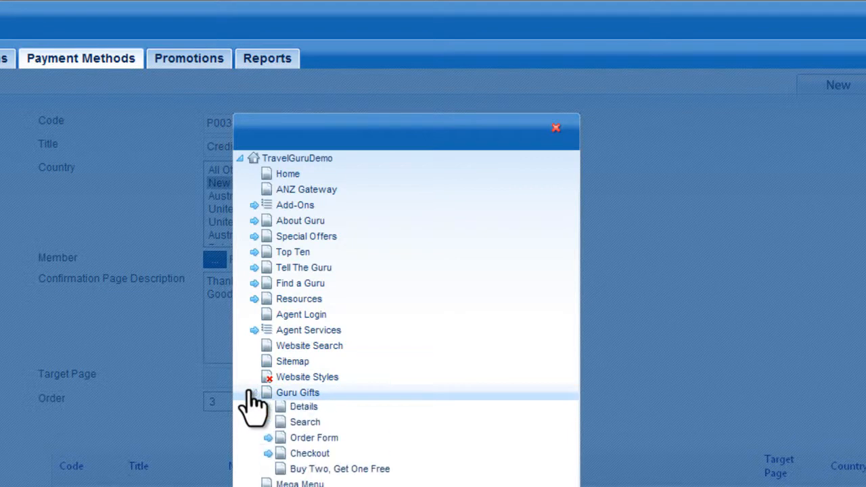
left_click(268, 450)
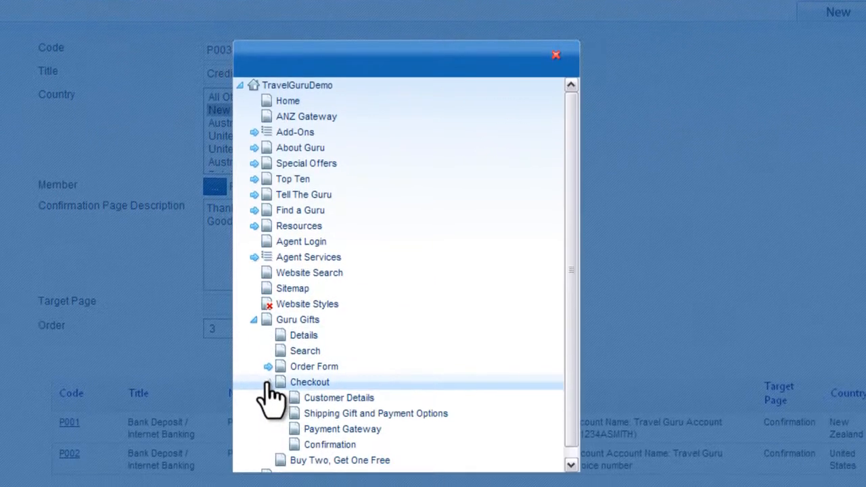
left_click(314, 430)
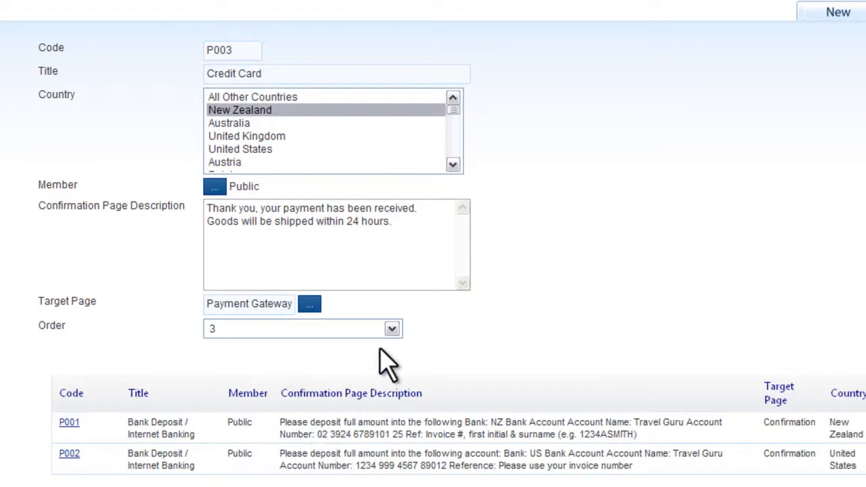
left_click(394, 331)
left_click(397, 345)
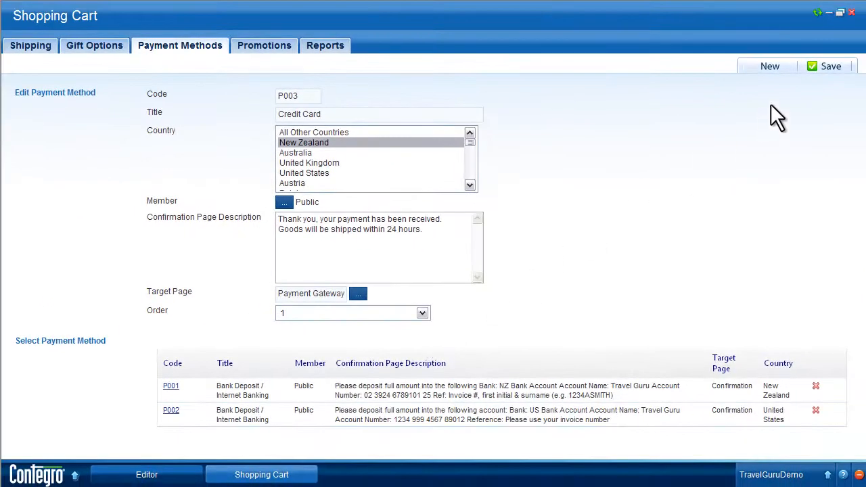
left_click(820, 68)
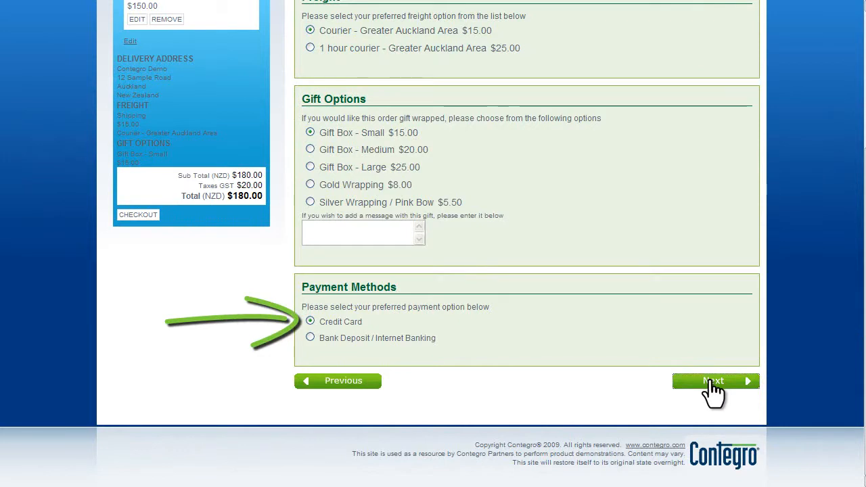
Step: In the website checkout, proceed with Credit Card selected and submit the card payment through the payment gateway
left_click(711, 383)
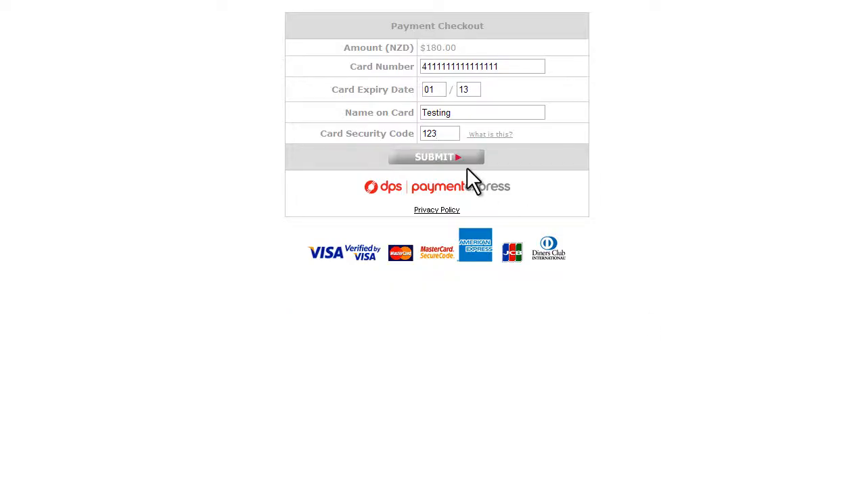
left_click(452, 162)
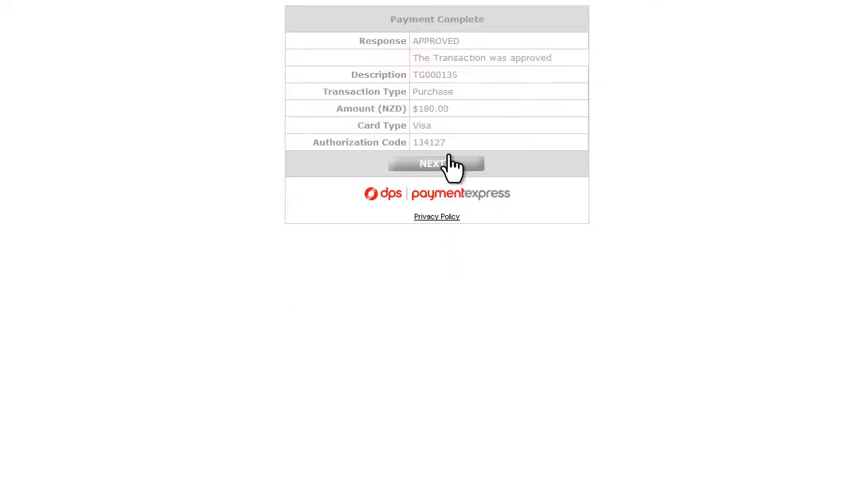
left_click(438, 164)
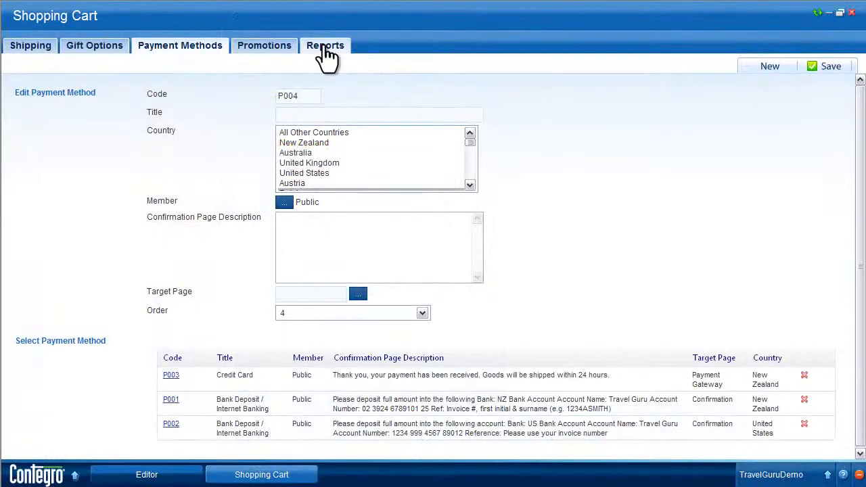
Step: From the order summary report, mark the $60.00 bank deposit order as payment received with status Completed, and save it
left_click(326, 53)
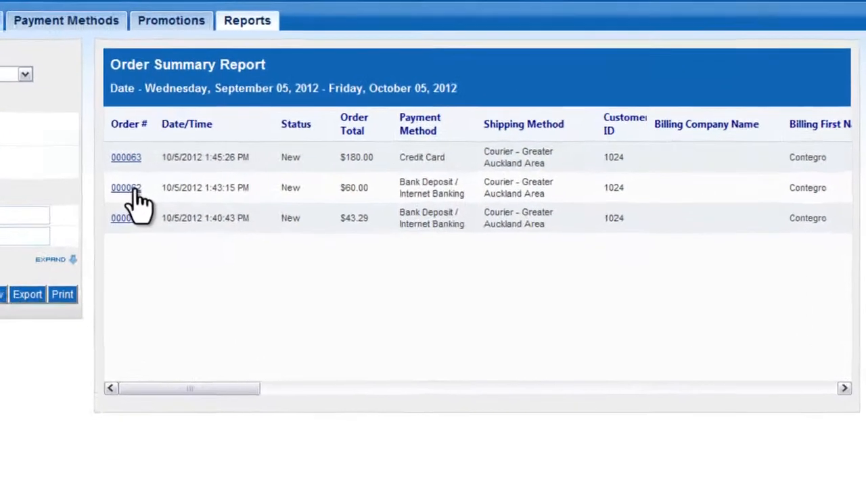
left_click(133, 192)
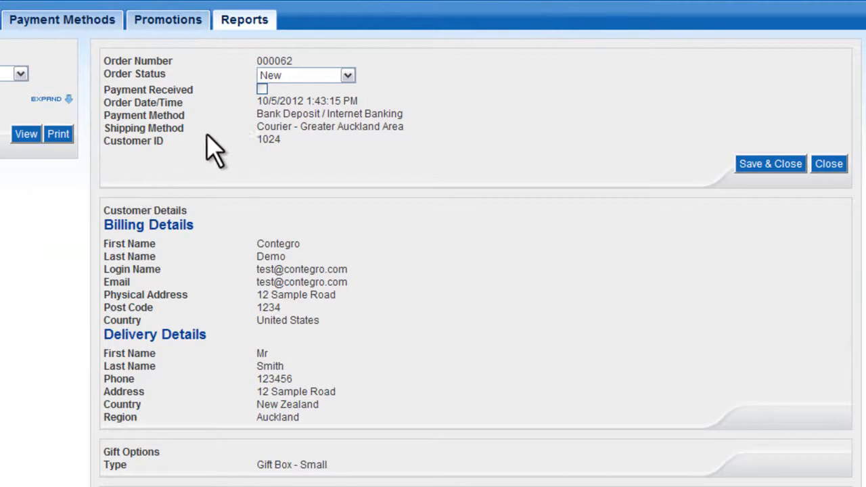
left_click(263, 90)
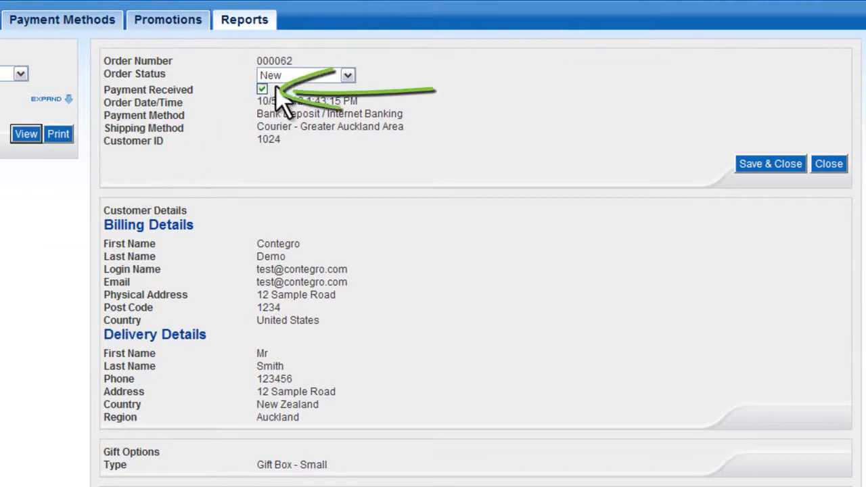
left_click(346, 76)
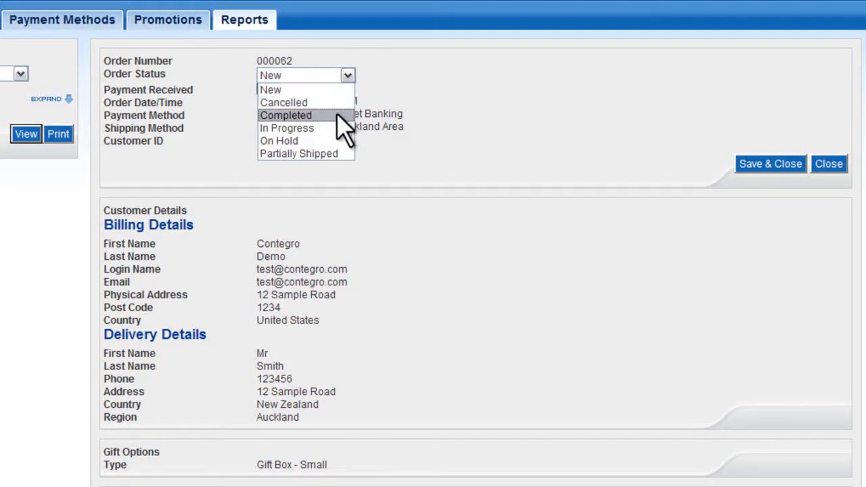
left_click(339, 115)
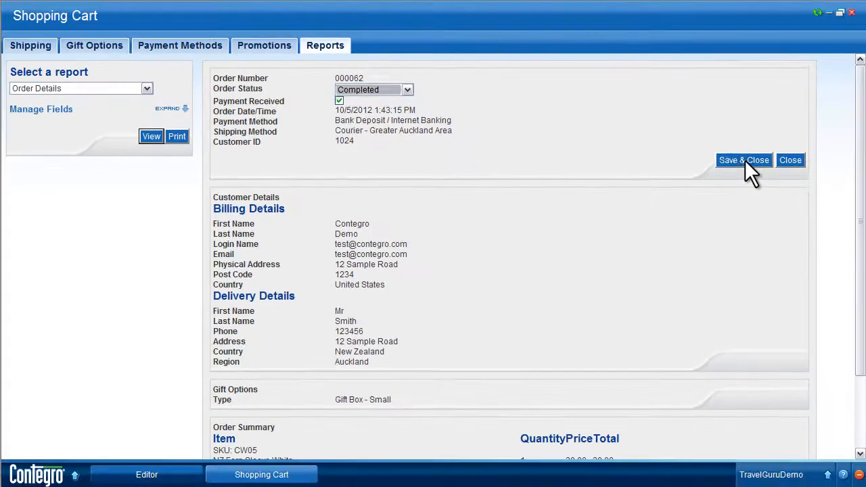
left_click(745, 160)
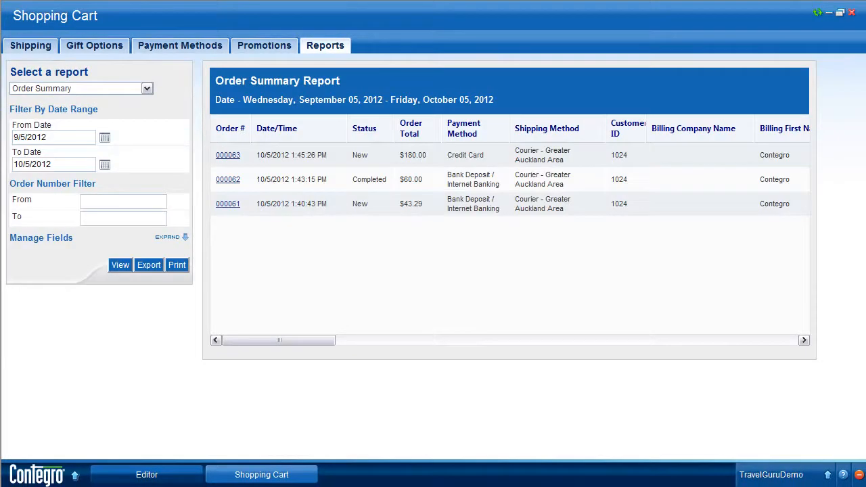